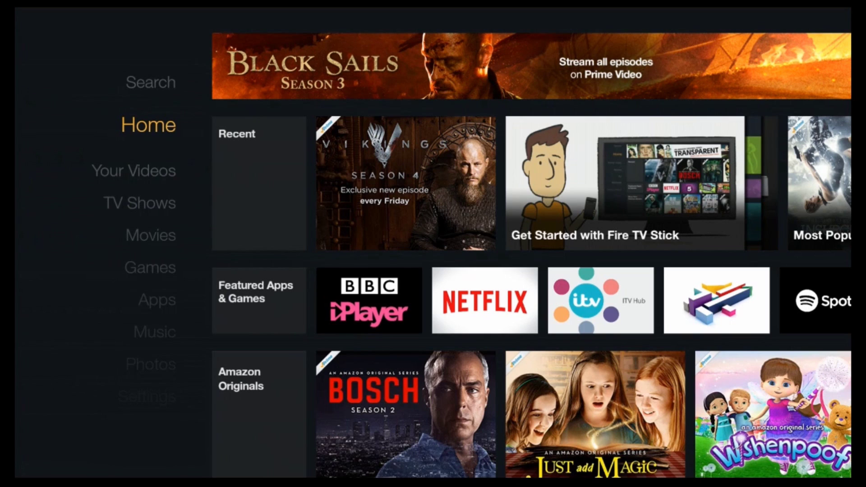
Go to Settings, open System, and show the About page.
key("Down")
key("Down")
key("Down")
key("Down")
key("Down")
key("Down")
key("Down")
key("Down")
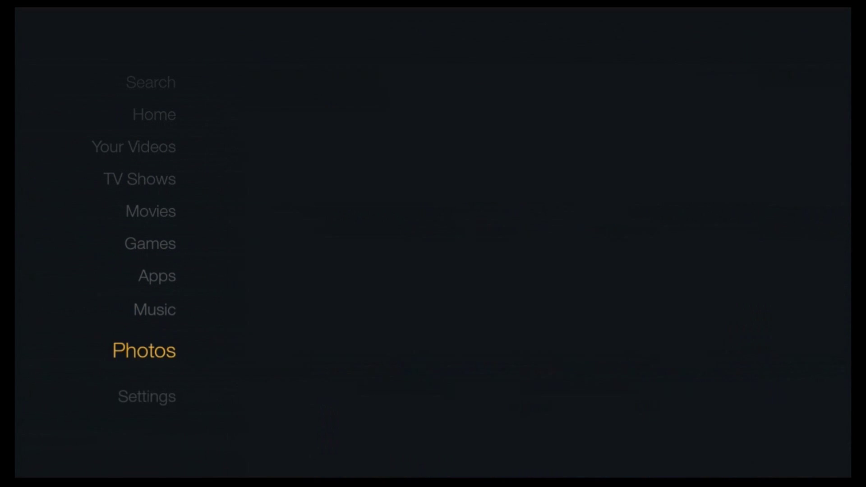
key("Right")
key("Right")
key("Right")
key("Right")
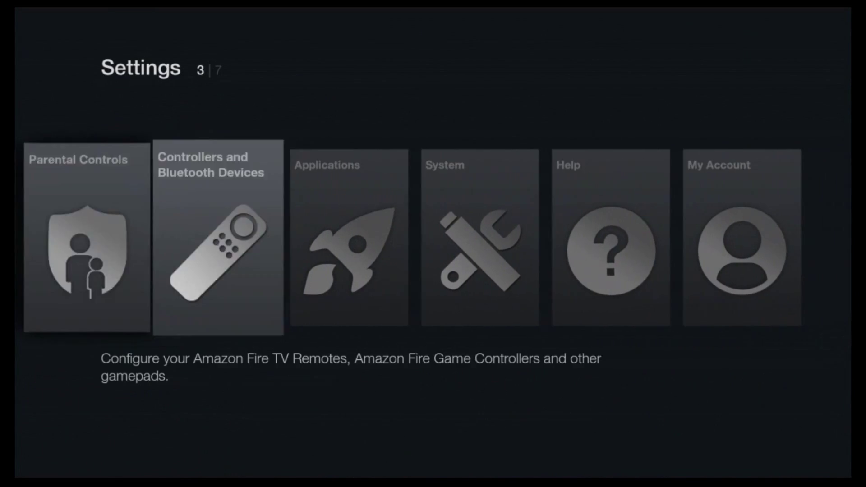
key("Right")
key("Return")
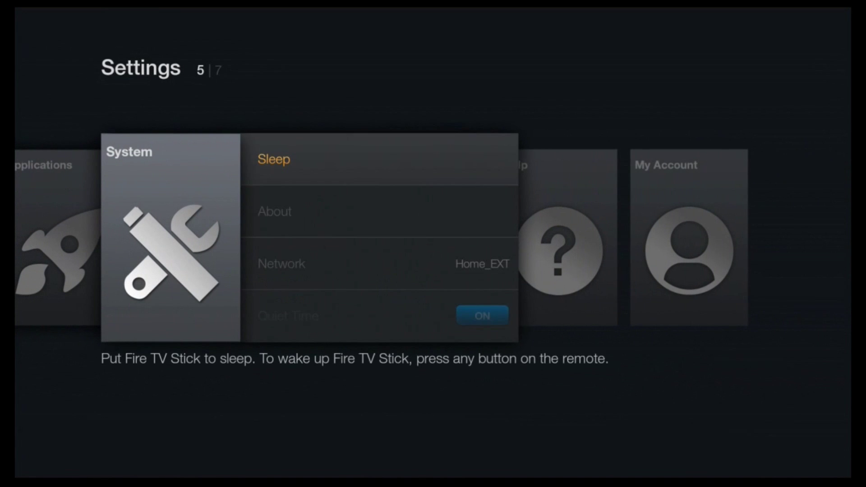
key("Down")
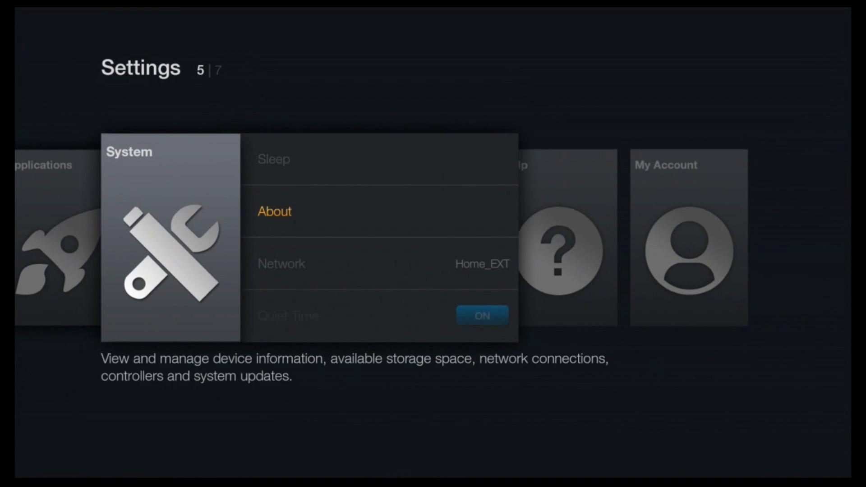
key("Return")
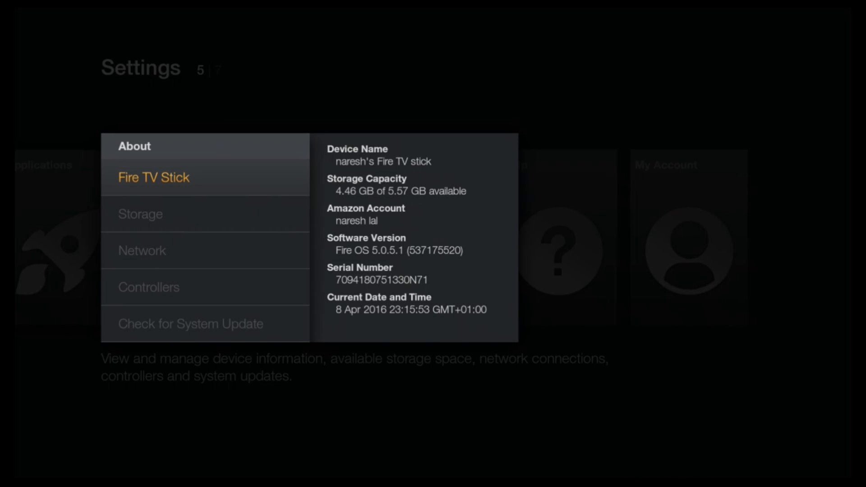
Turn on Apps from Unknown Sources in Developer Options, accept the warning, and return Home.
key("Escape")
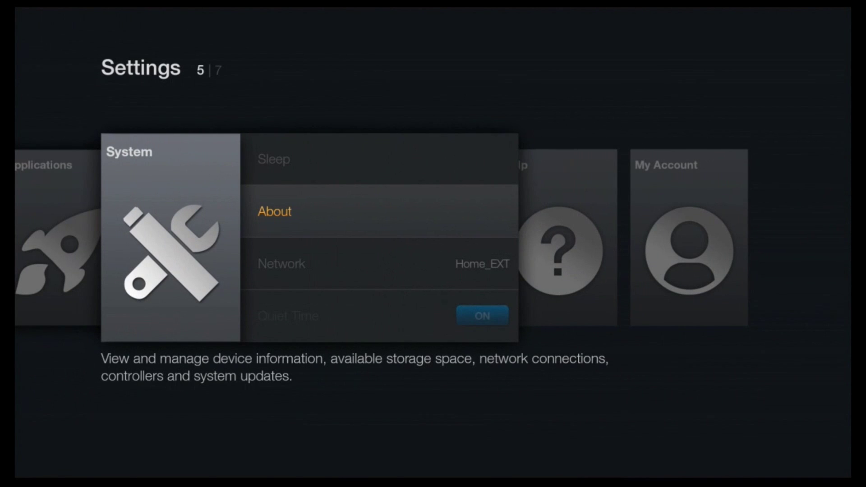
key("Down")
key("Down")
key("Down")
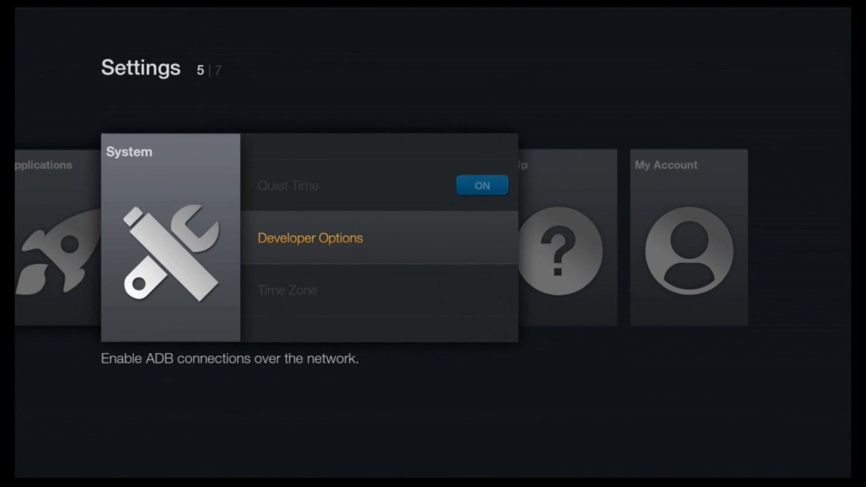
key("Return")
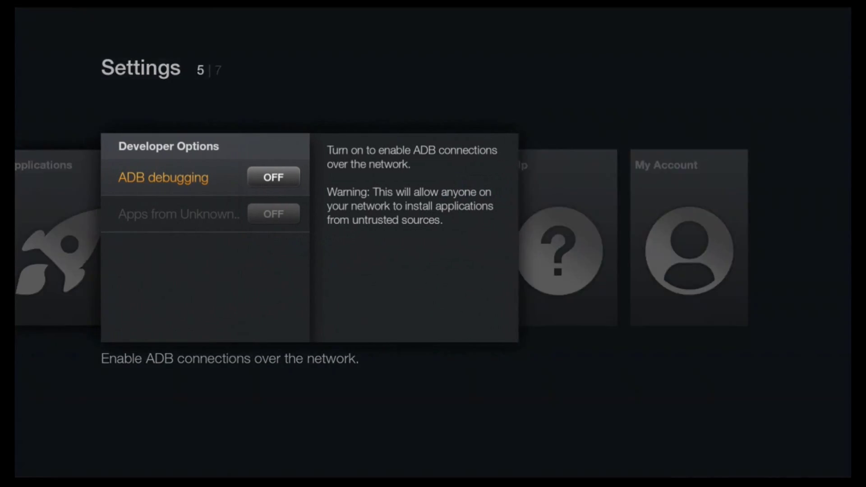
key("Down")
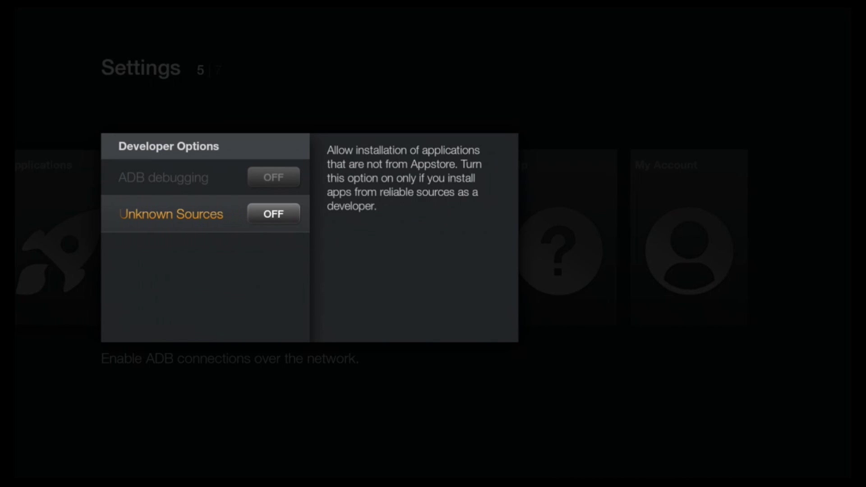
key("Return")
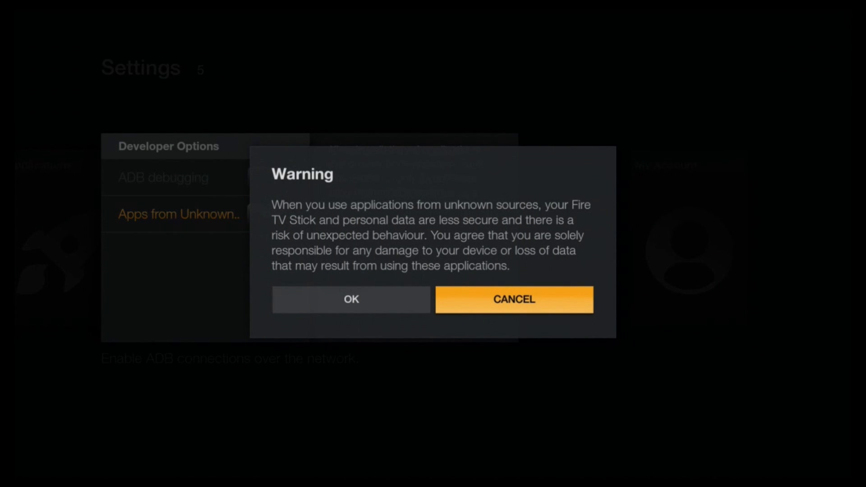
key("Left")
key("Return")
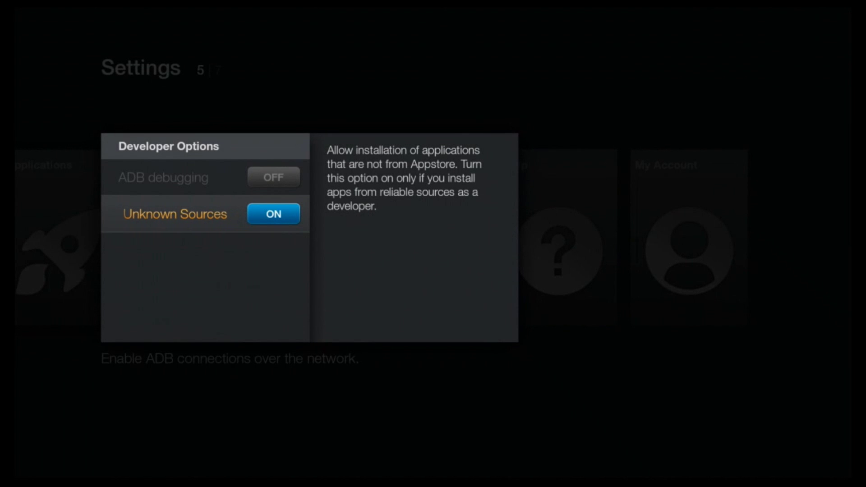
key("Home")
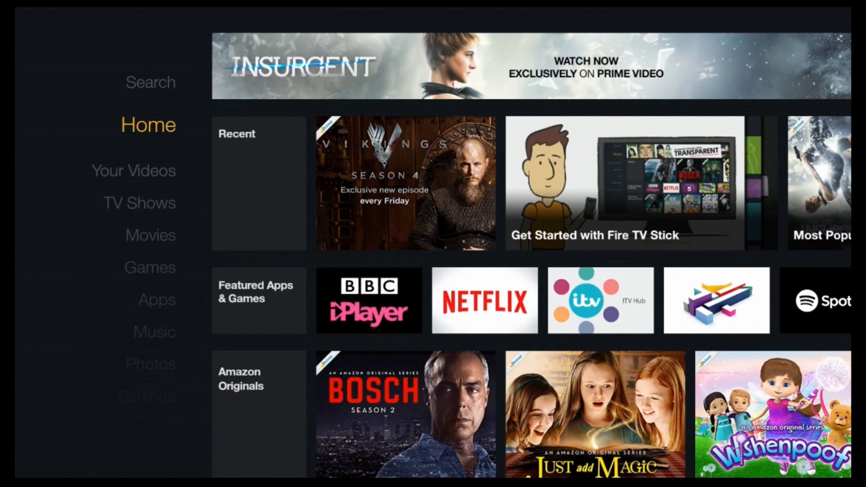
Spell 'Es File' in text search and run the Es File suggestion.
key("Up")
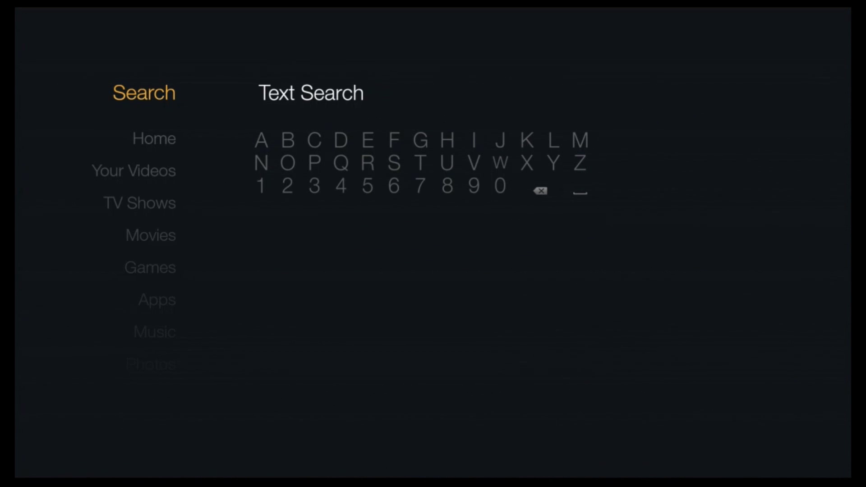
key("Right")
key("Right")
key("Right")
key("Right")
key("Right")
key("Return")
key("Down")
key("Right")
key("Return")
key("Up")
type("ile")
key("Down")
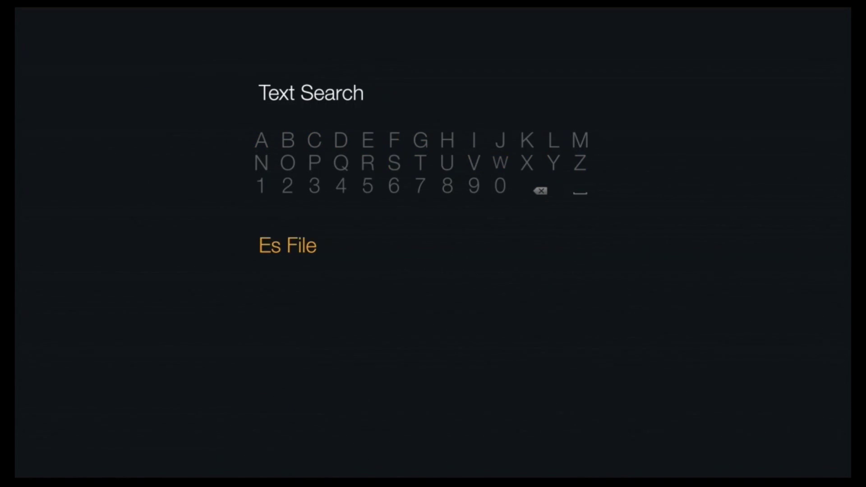
key("Return")
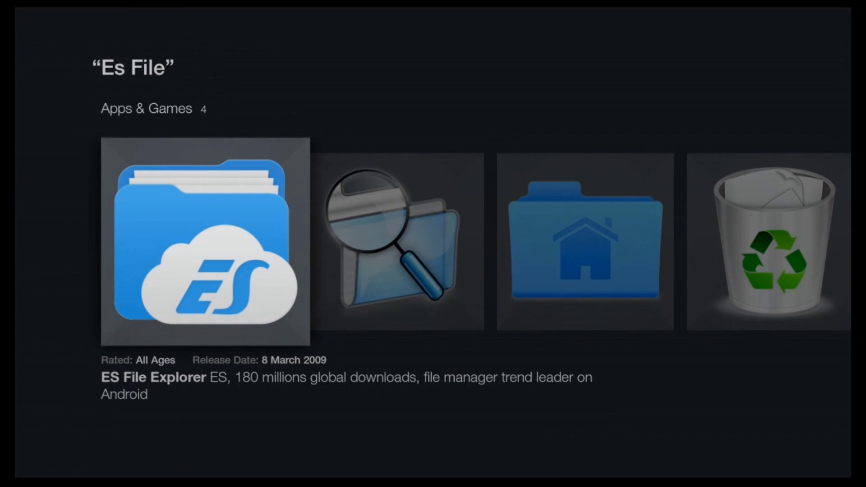
Download ES File Explorer from its store page and launch it.
key("Return")
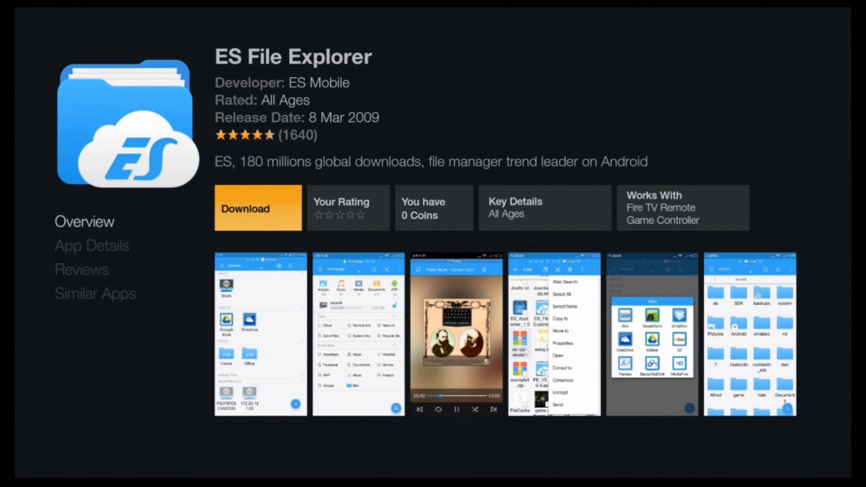
key("Return")
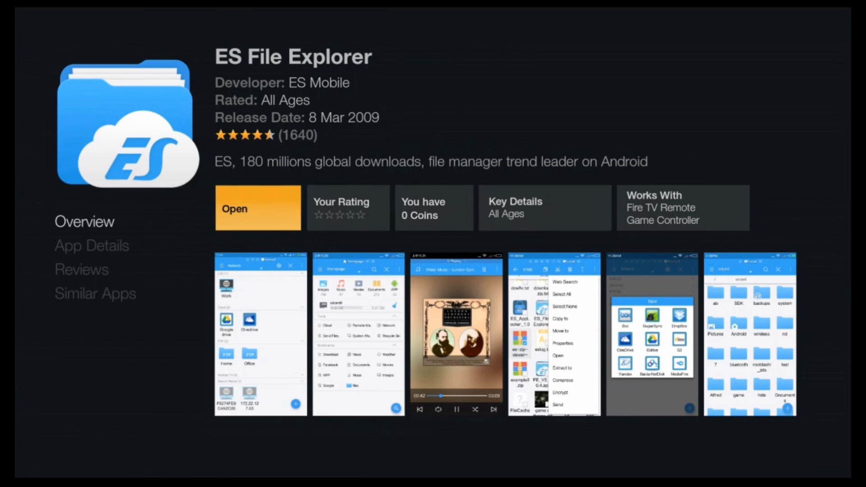
key("Return")
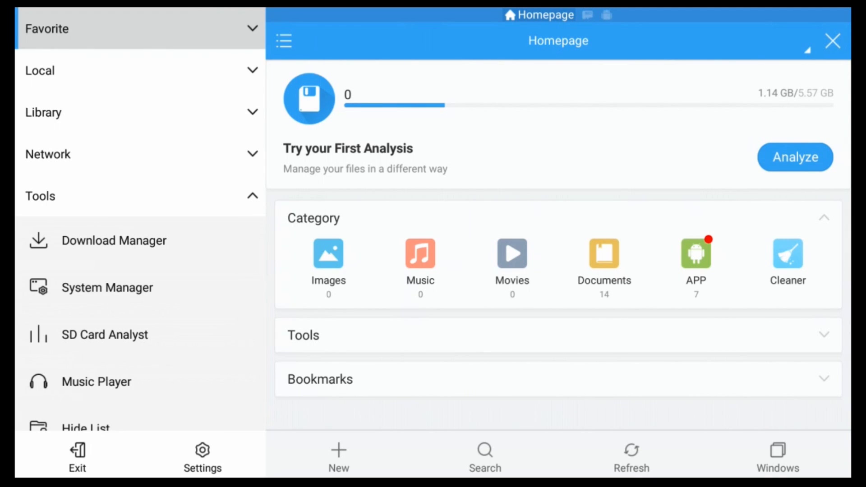
Expand Favorite in the ES File Explorer sidebar and choose Add.
key("Down")
key("Up")
key("Return")
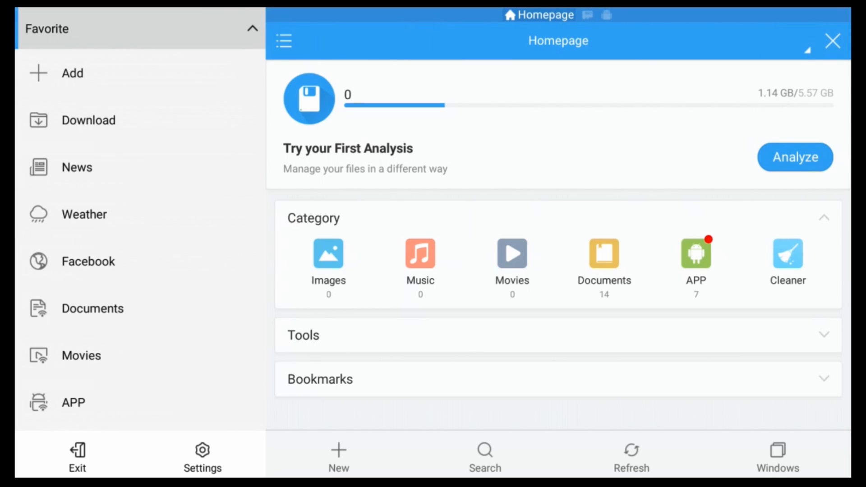
key("Down")
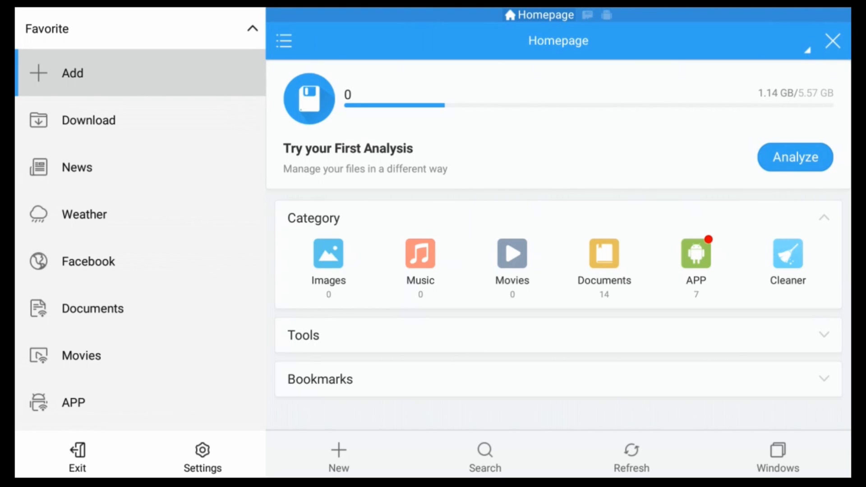
key("Return")
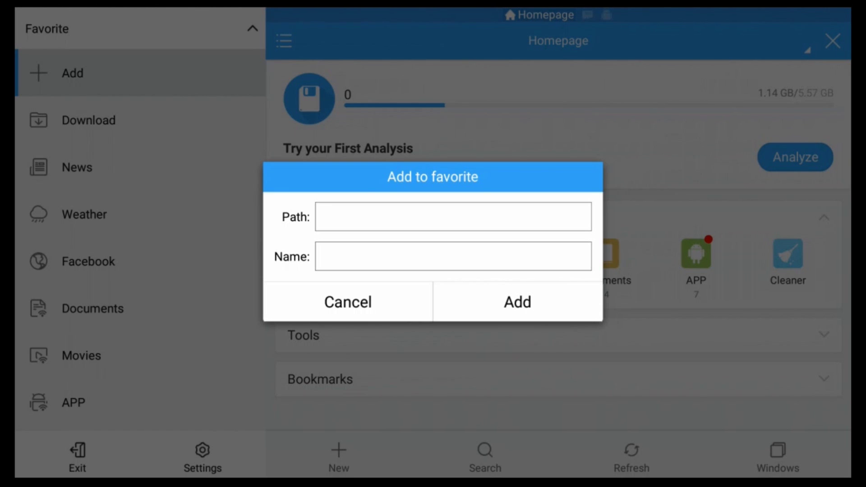
key("Return")
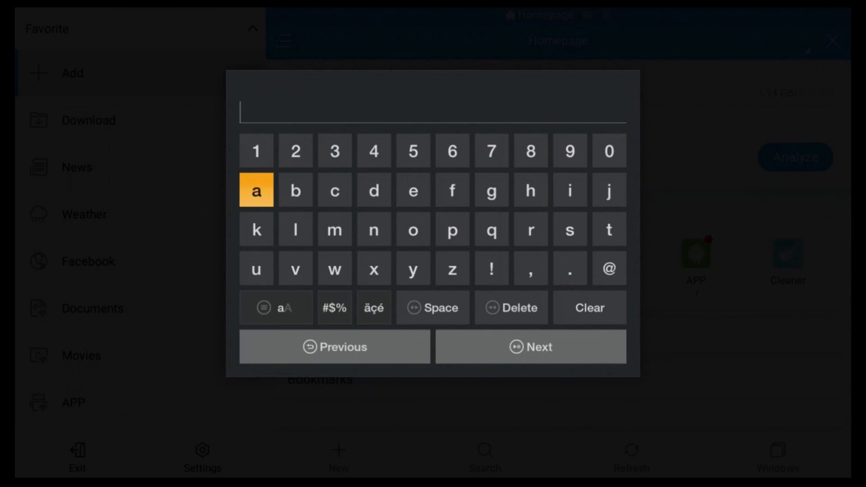
type("http://kodi.")
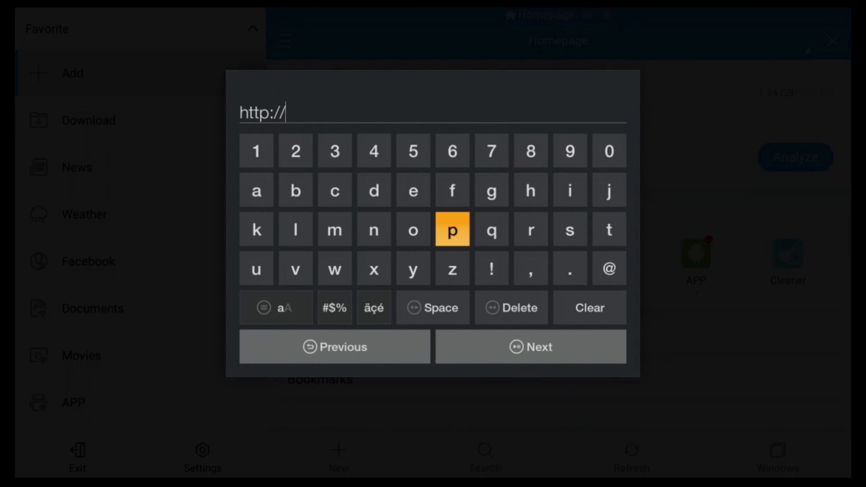
type("tv/download")
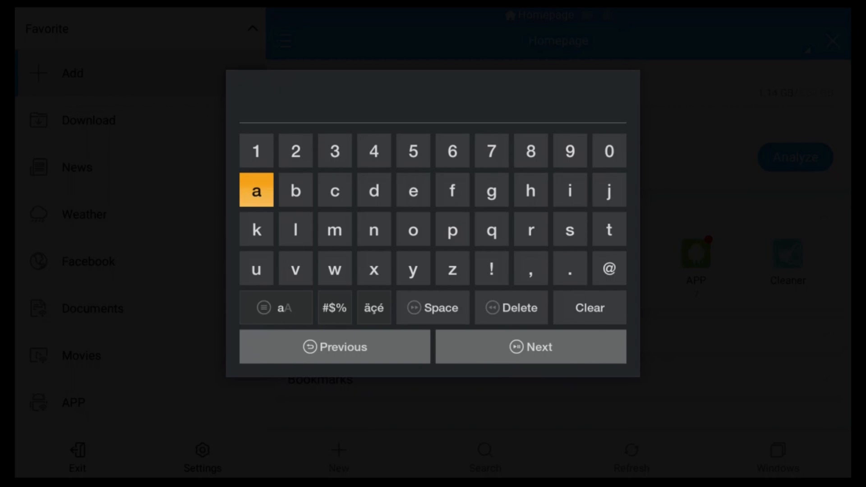
type("kod")
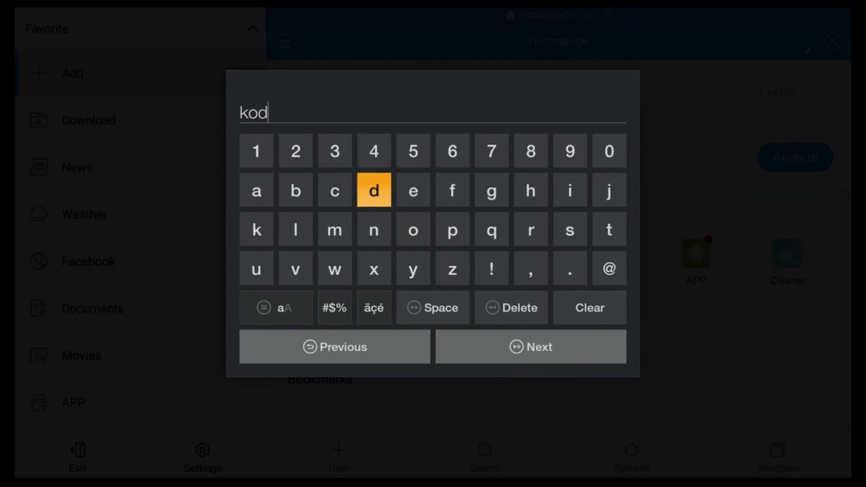
type("i")
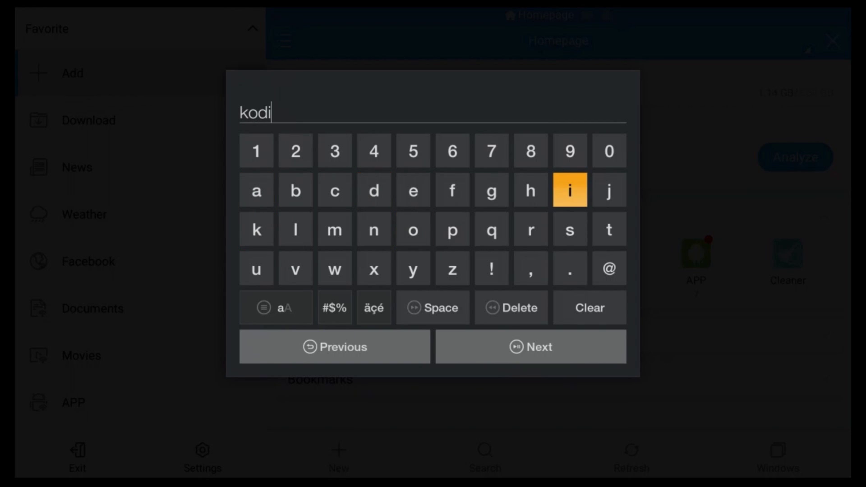
key("Down")
key("Down")
key("Down")
key("Down")
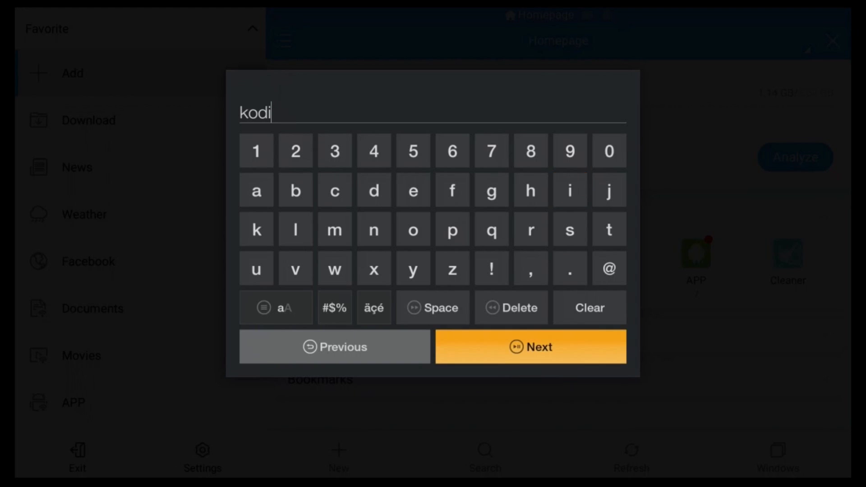
key("Return")
key("Right")
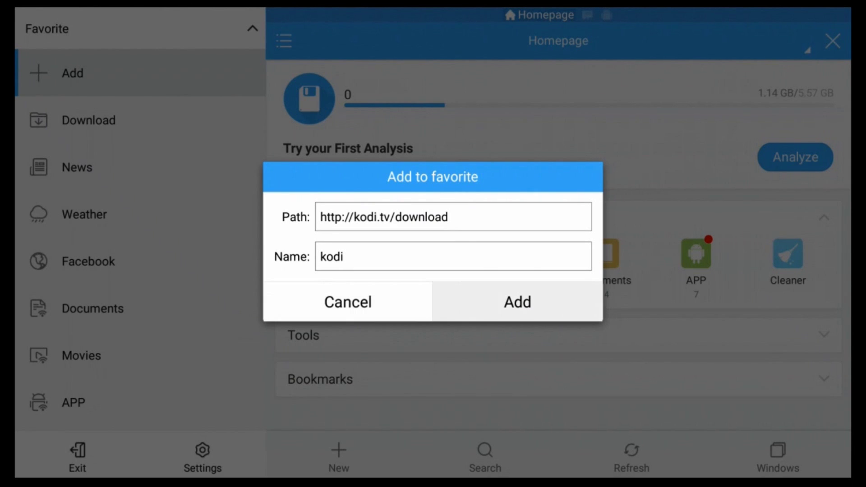
key("Return")
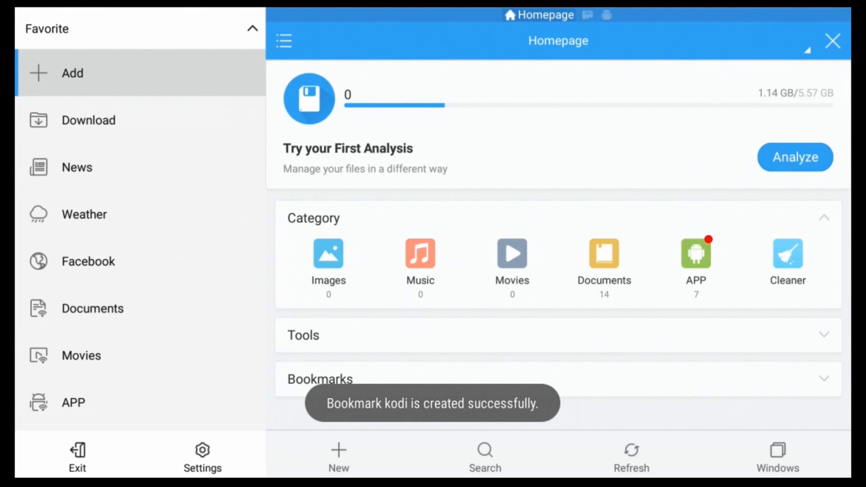
Open the kodi bookmark from the Favorite list to load kodi.tv/download.
key("Down")
key("Down")
key("Down")
key("Down")
key("Down")
key("Down")
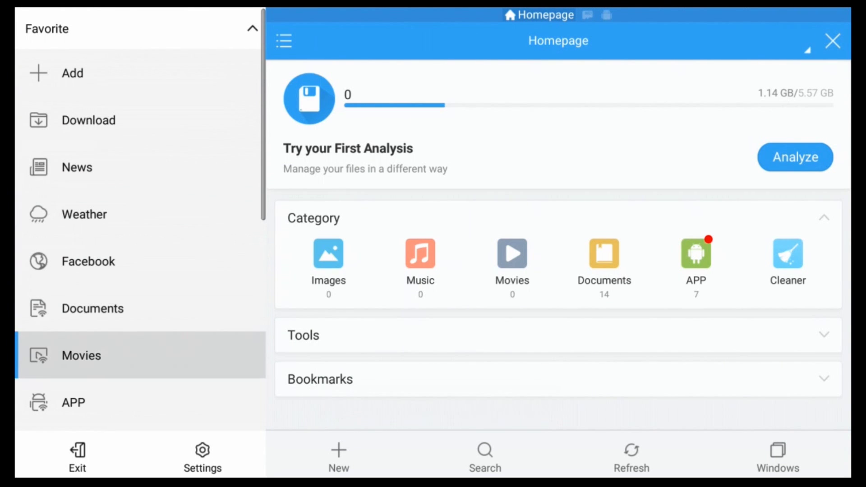
key("Down")
key("Down")
key("Down")
key("Down")
key("Down")
key("Down")
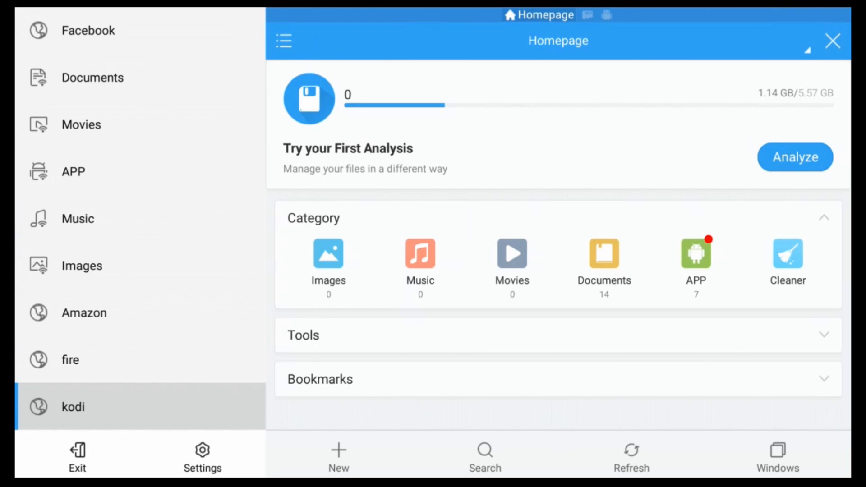
key("Return")
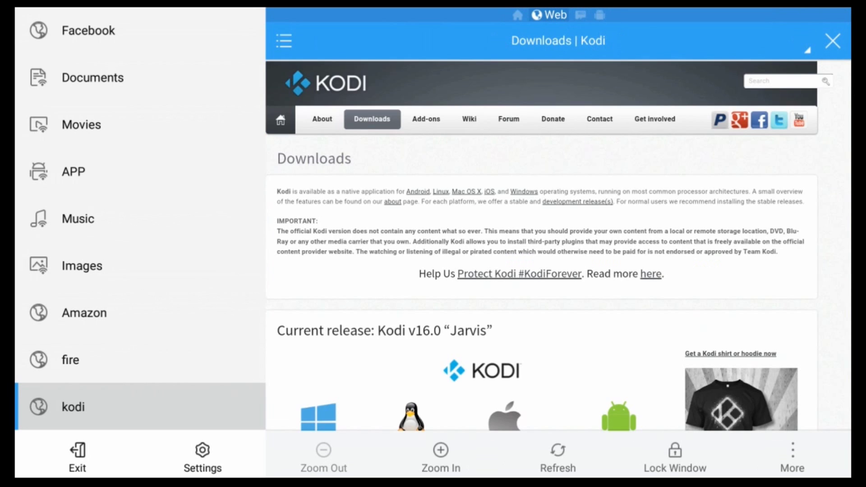
Move focus from the favourites into the Kodi page and across its navigation links.
key("Right")
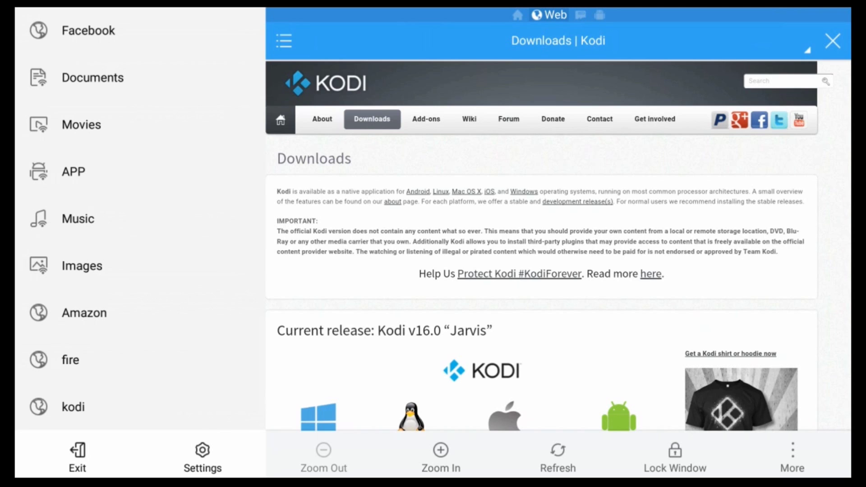
key("Up")
key("Down")
key("Right")
key("Up")
key("Down")
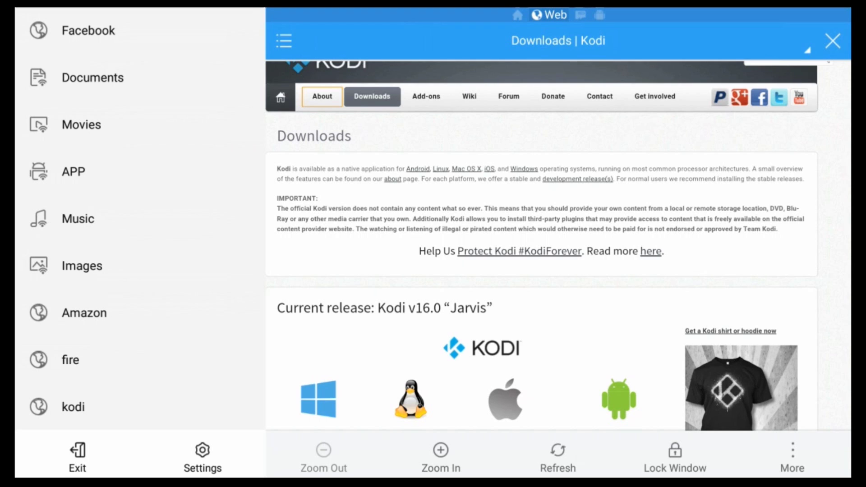
key("Right")
key("Right")
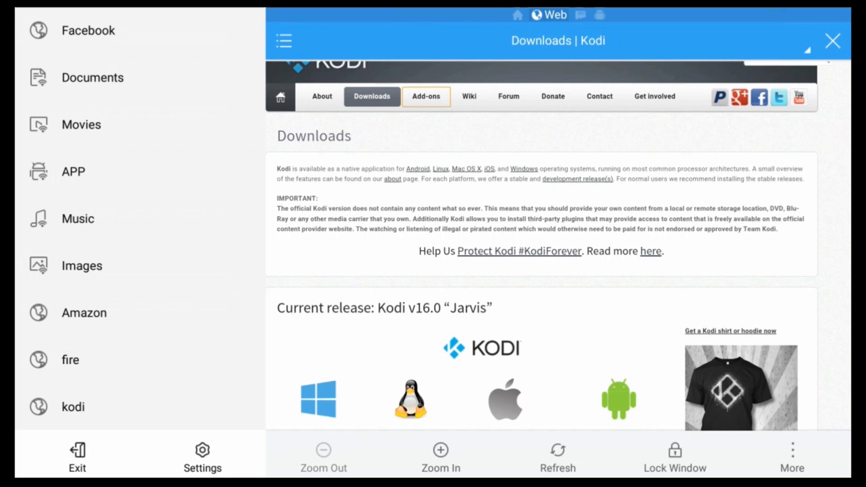
Move down the Kodi page to the Android ARM APK link, then over to More.
key("Down")
key("Down")
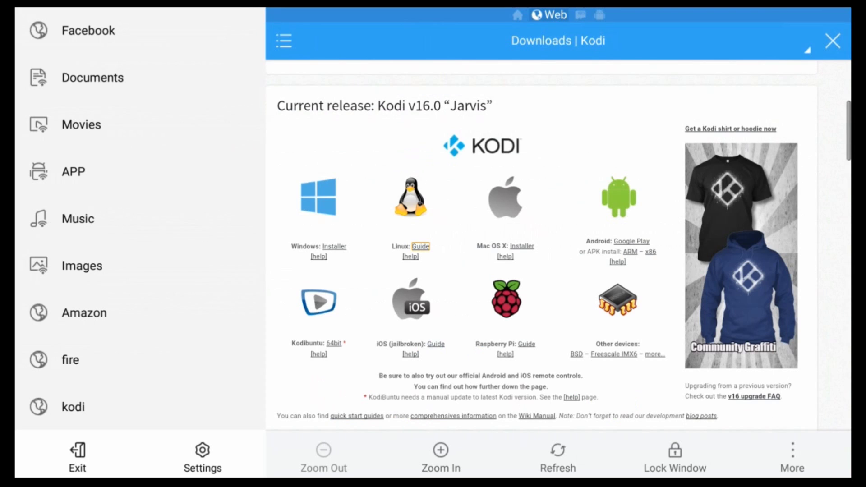
key("Right")
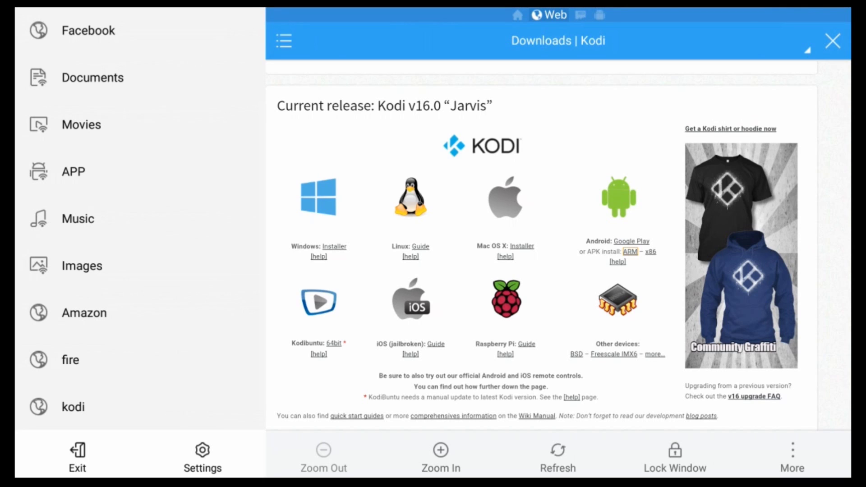
key("Left")
key("Left")
key("Left")
key("Left")
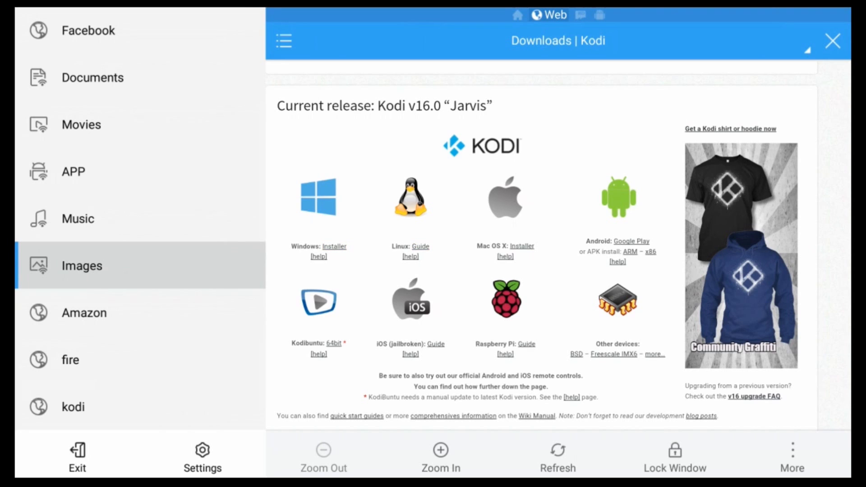
key("Down")
key("Down")
key("Down")
key("Down")
key("Down")
key("Down")
key("Down")
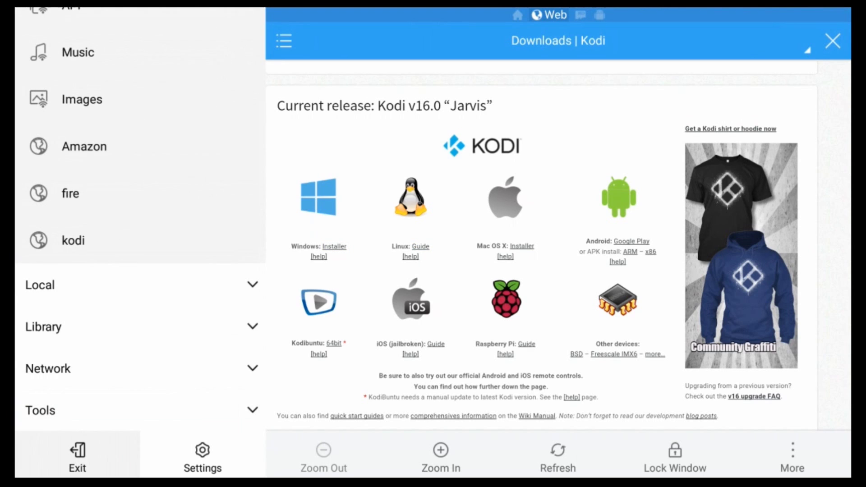
key("Right")
key("Right")
key("Right")
key("Right")
key("Right")
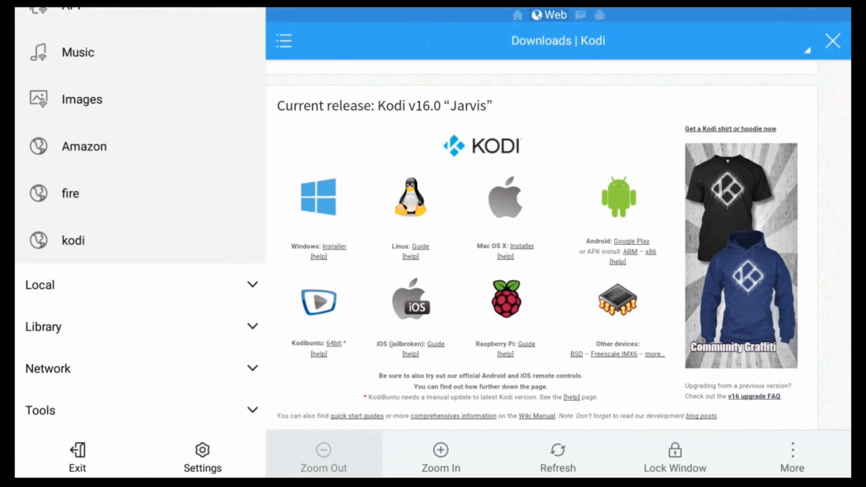
key("Right")
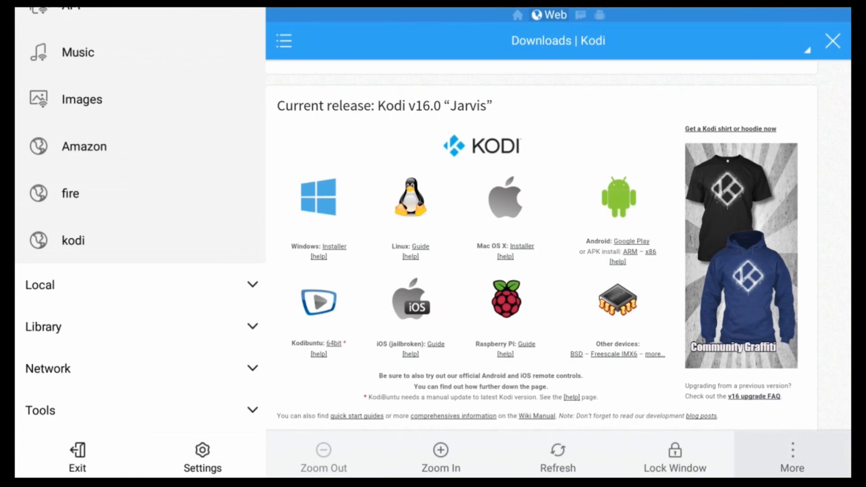
Choose Open in browser from the page's More options to download the ARM APK.
key("Return")
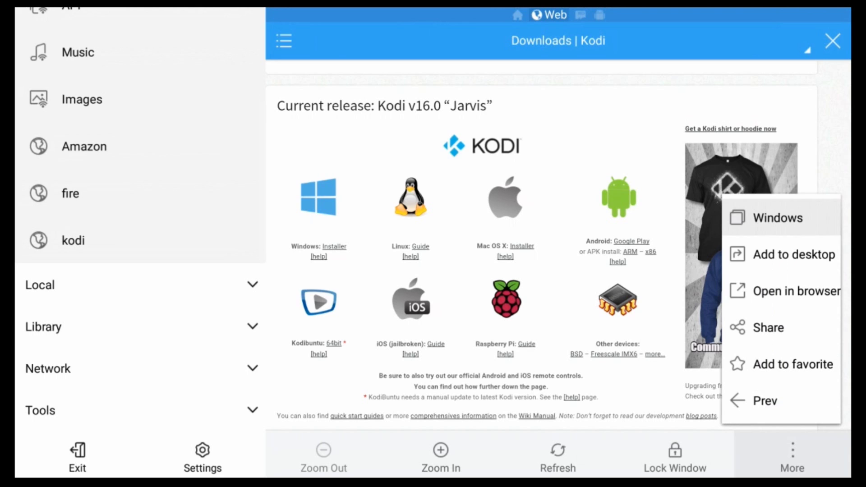
key("Down")
key("Down")
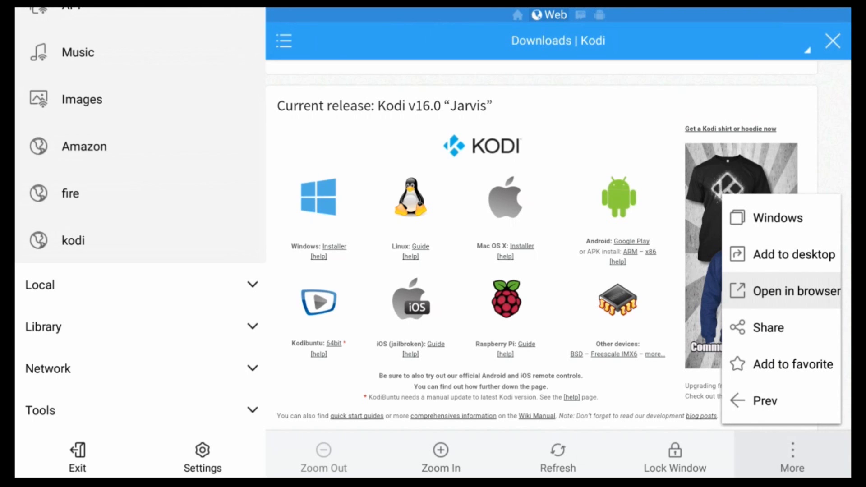
key("Return")
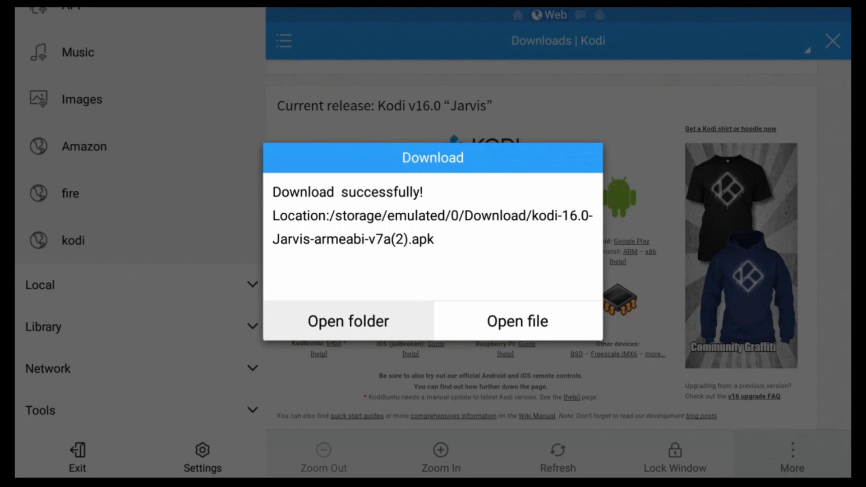
Open the downloaded Kodi 16.0 Jarvis APK and install it, accepting its permissions.
left_click(518, 320)
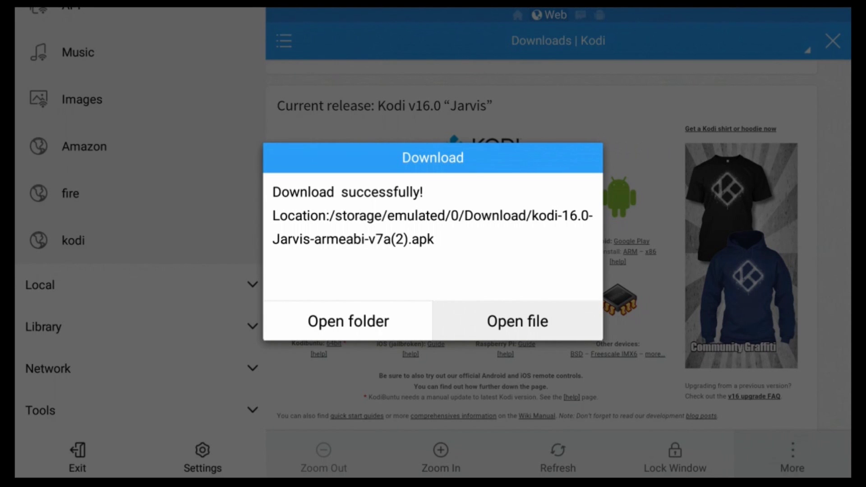
key("Return")
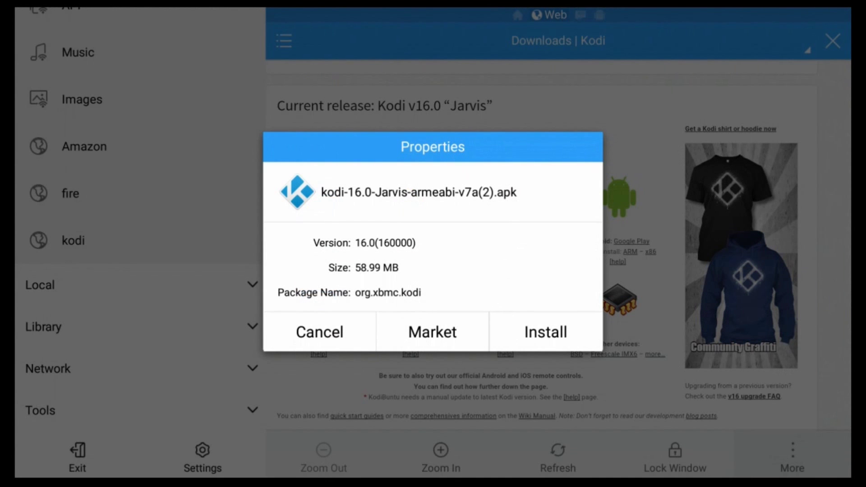
left_click(432, 332)
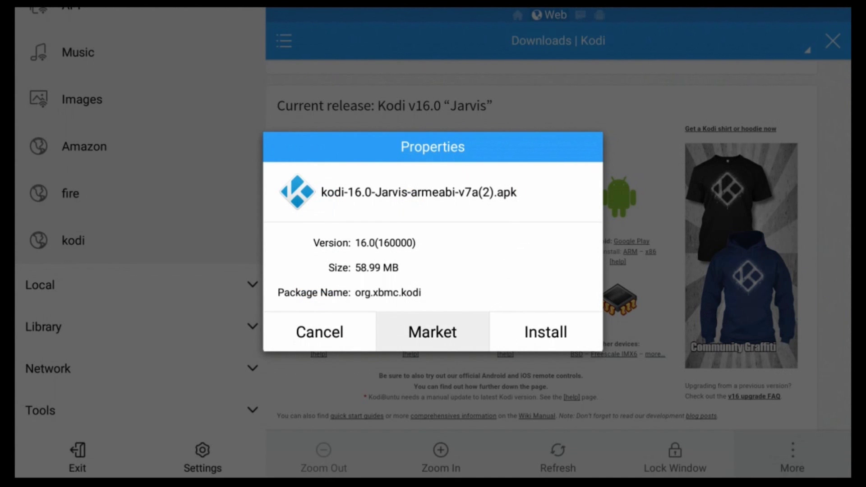
left_click(545, 332)
key("Return")
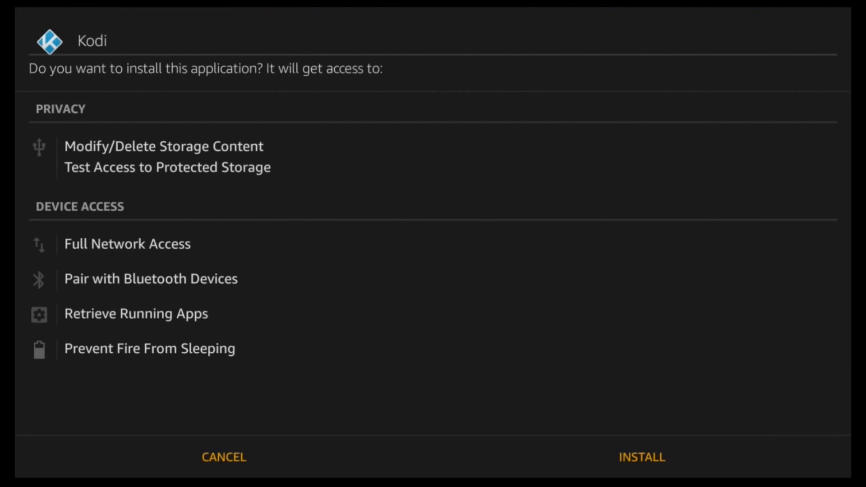
key("Down")
key("Right")
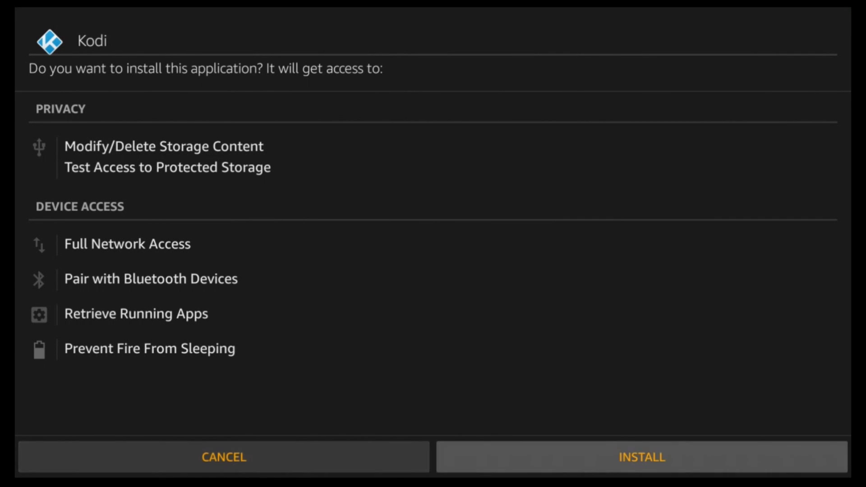
left_click(639, 457)
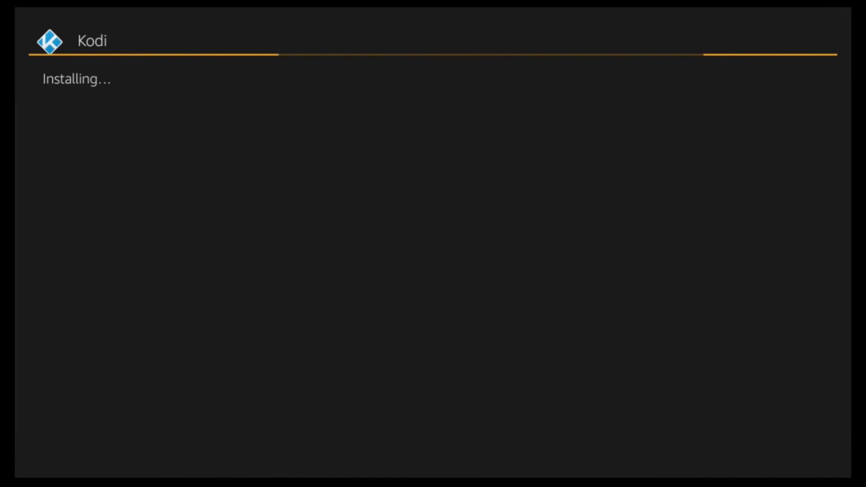